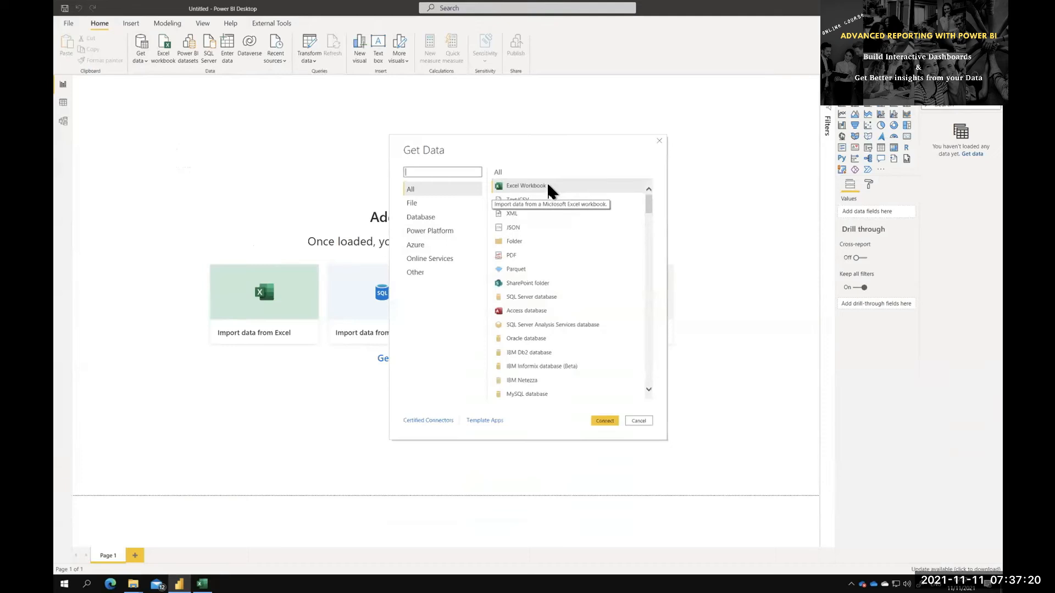
Browse the available data source connectors, including the File, Database, Power Platform and Azure categories
click(558, 202)
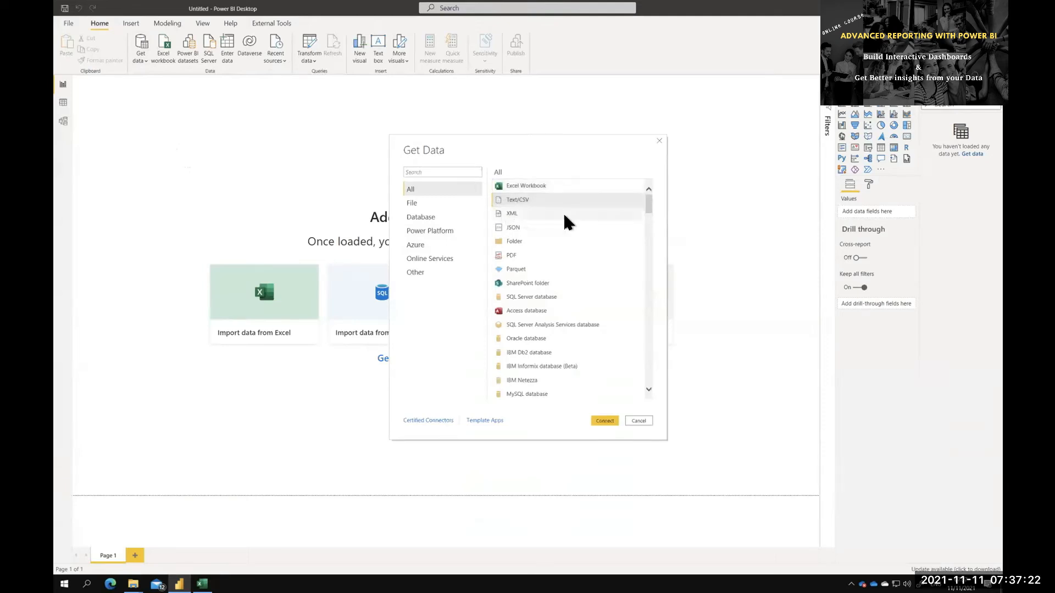
click(574, 229)
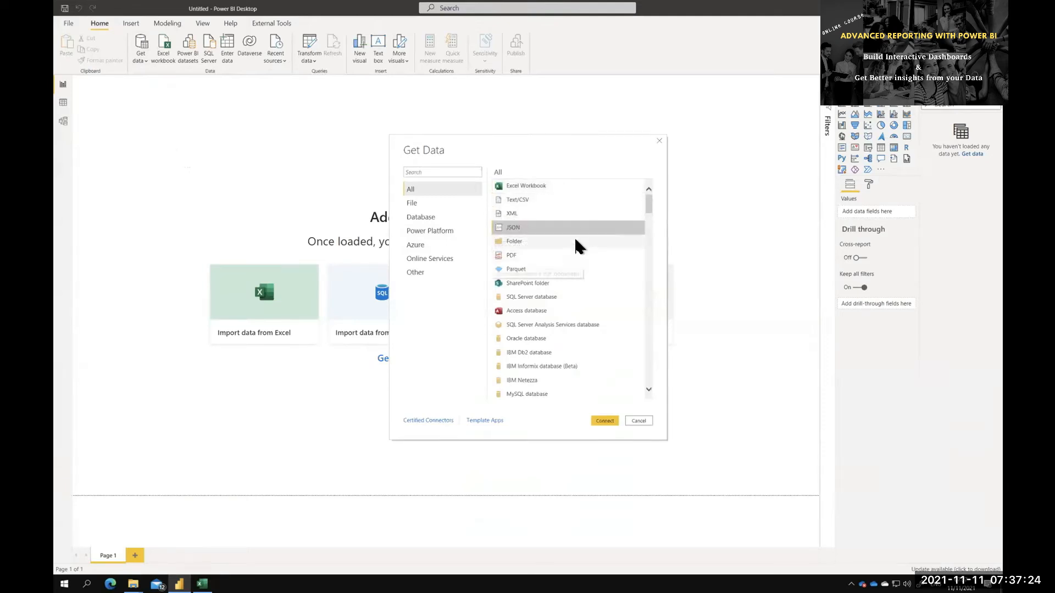
click(577, 257)
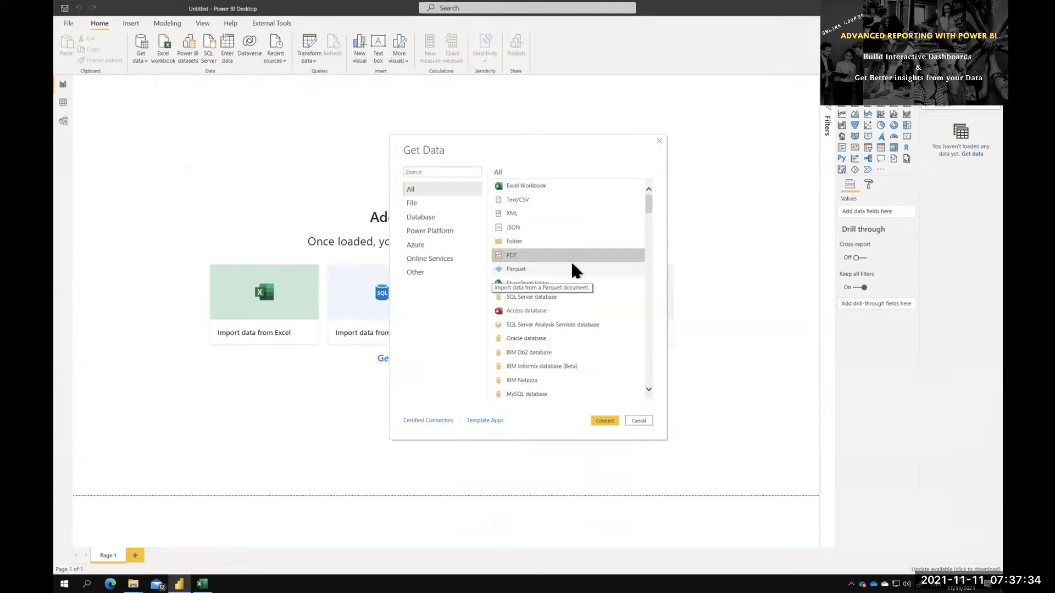
click(451, 203)
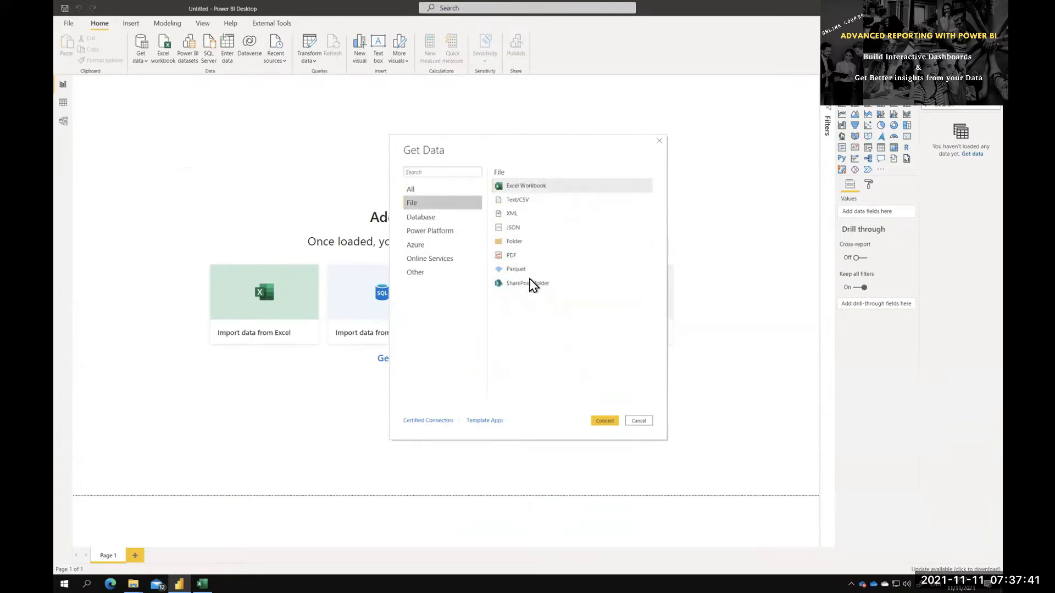
click(445, 216)
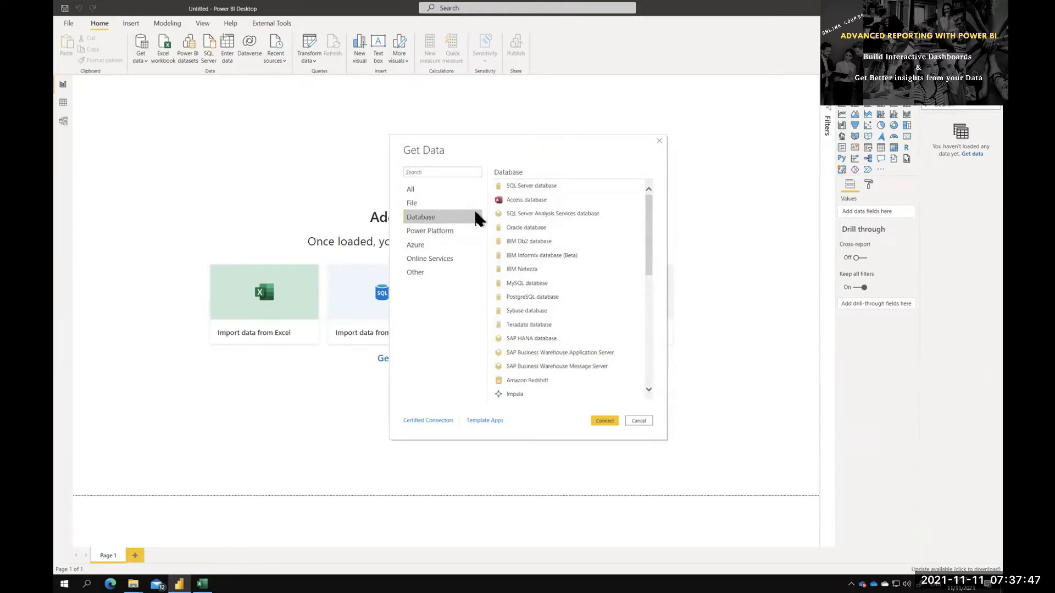
click(441, 230)
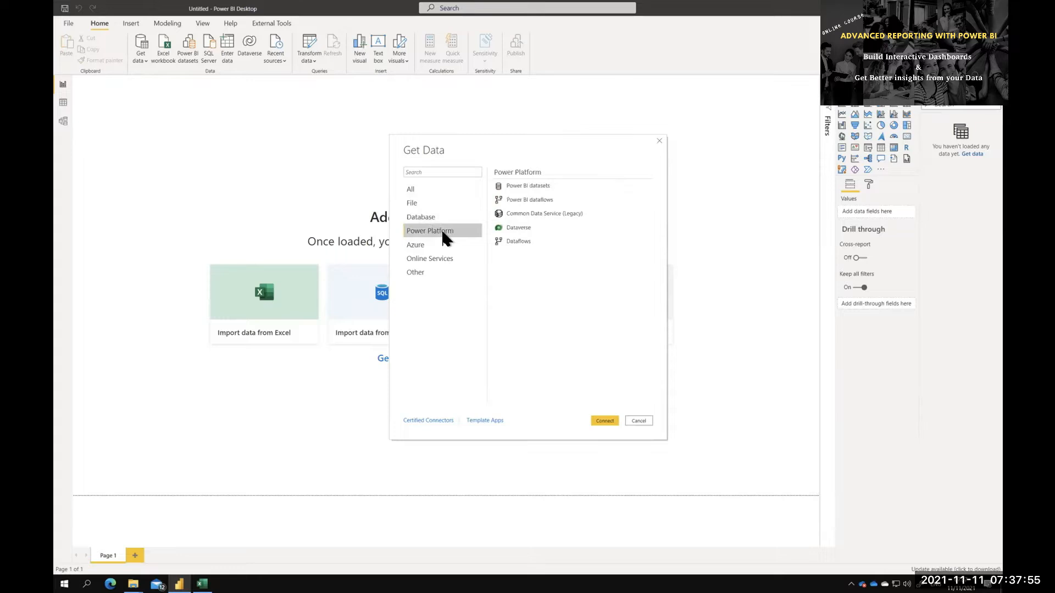
click(431, 244)
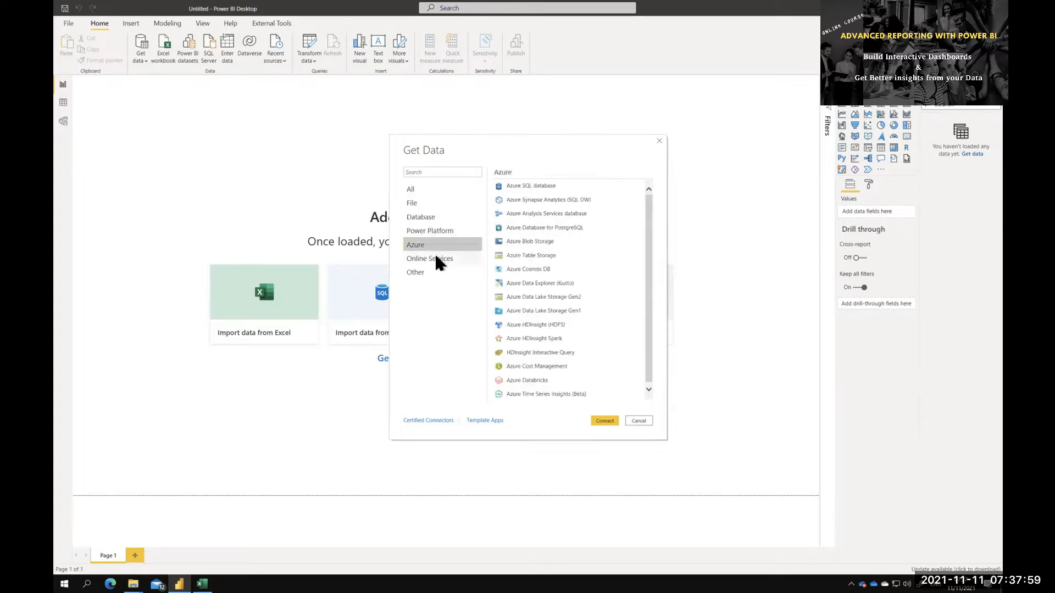
Look through the Online Services connectors down to the end of the list and close the data source dialog without connecting
click(435, 257)
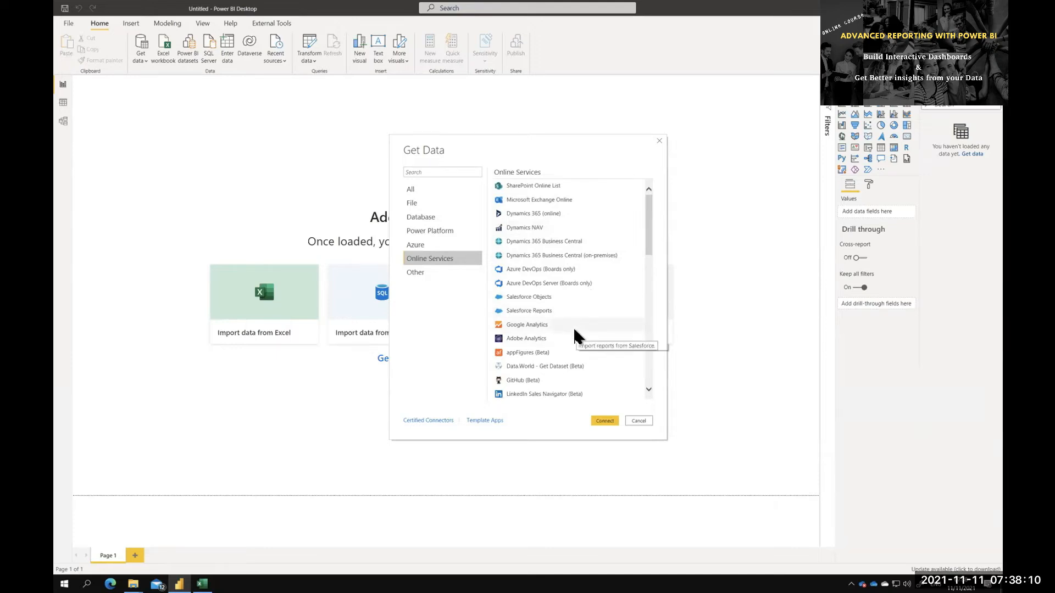
scroll(573, 328, down, 2)
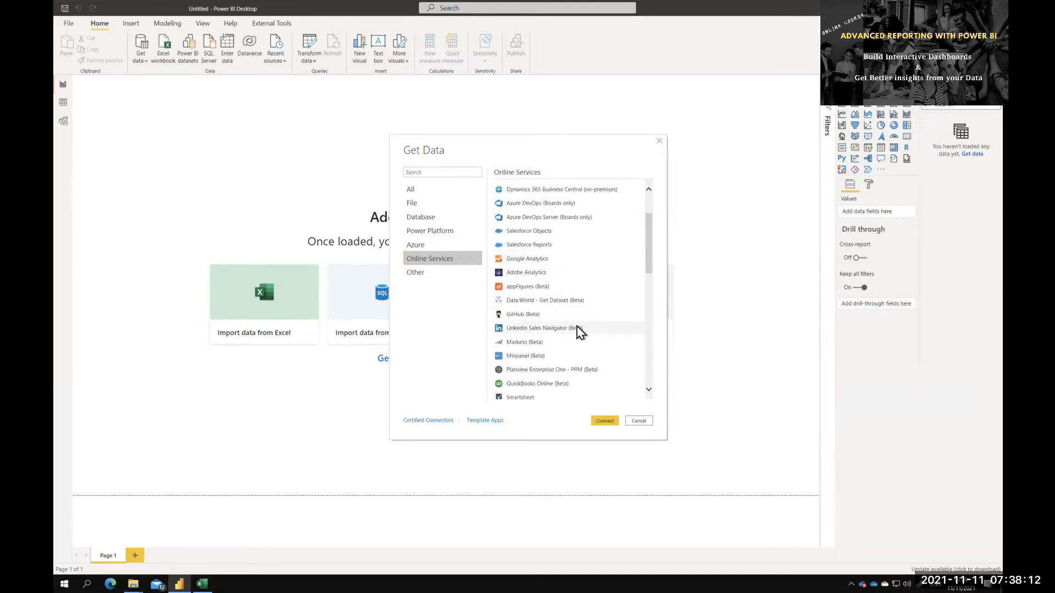
scroll(577, 346, down, 6)
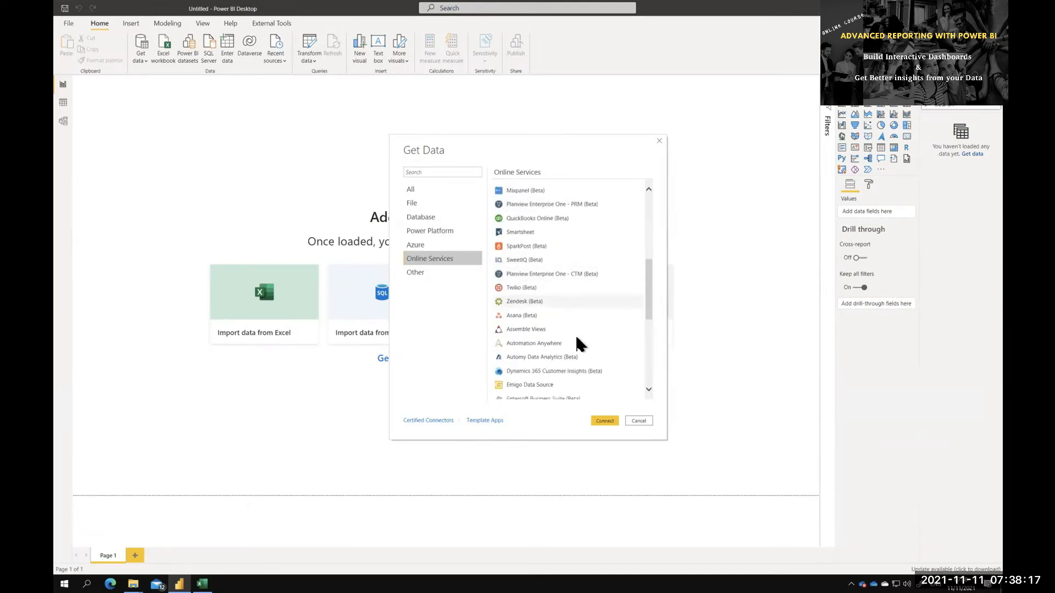
scroll(577, 344, down, 1)
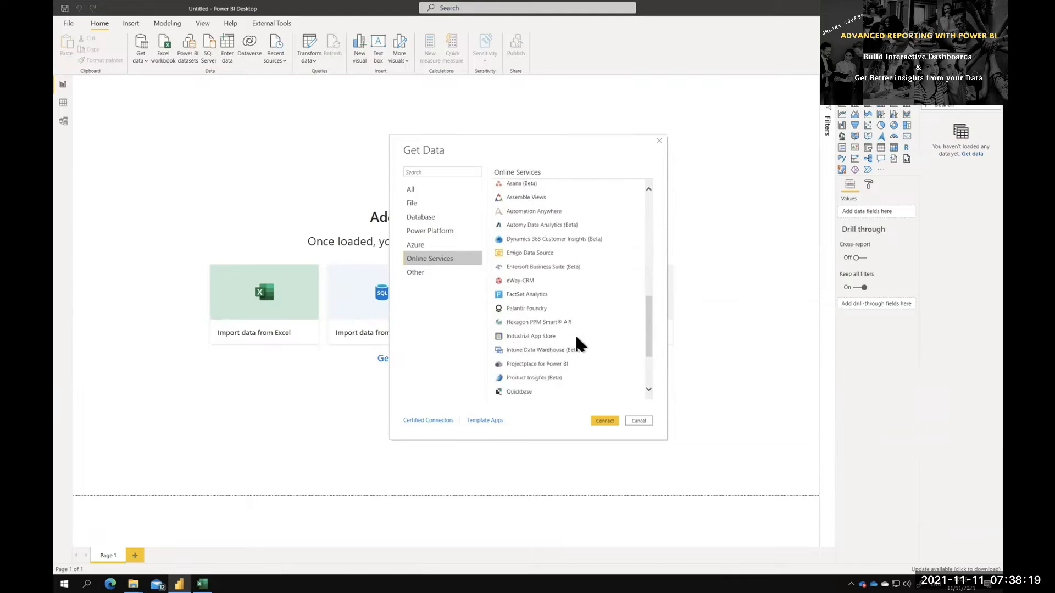
scroll(578, 345, down, 3)
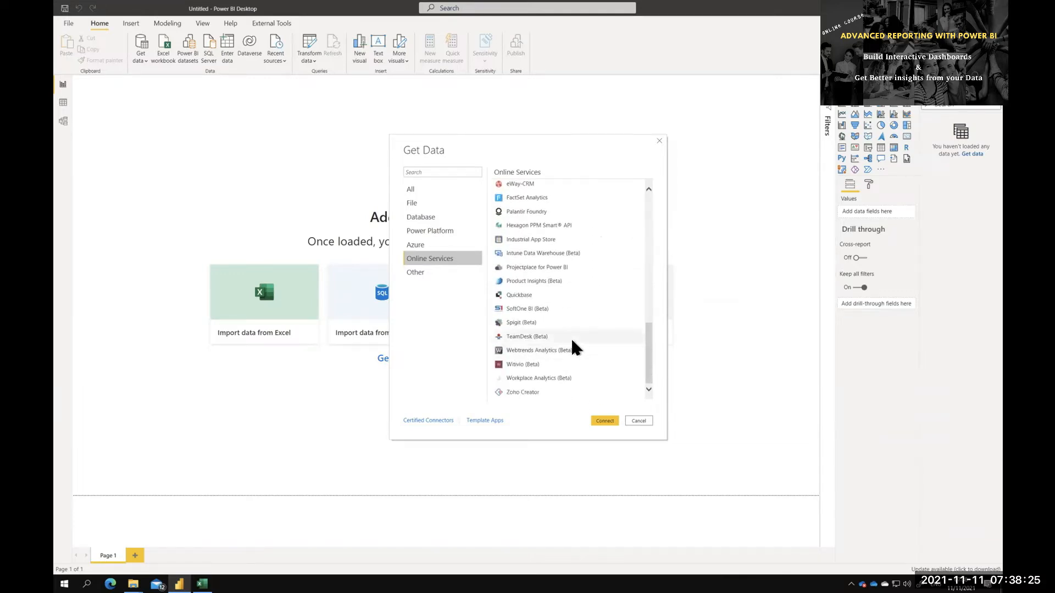
click(638, 422)
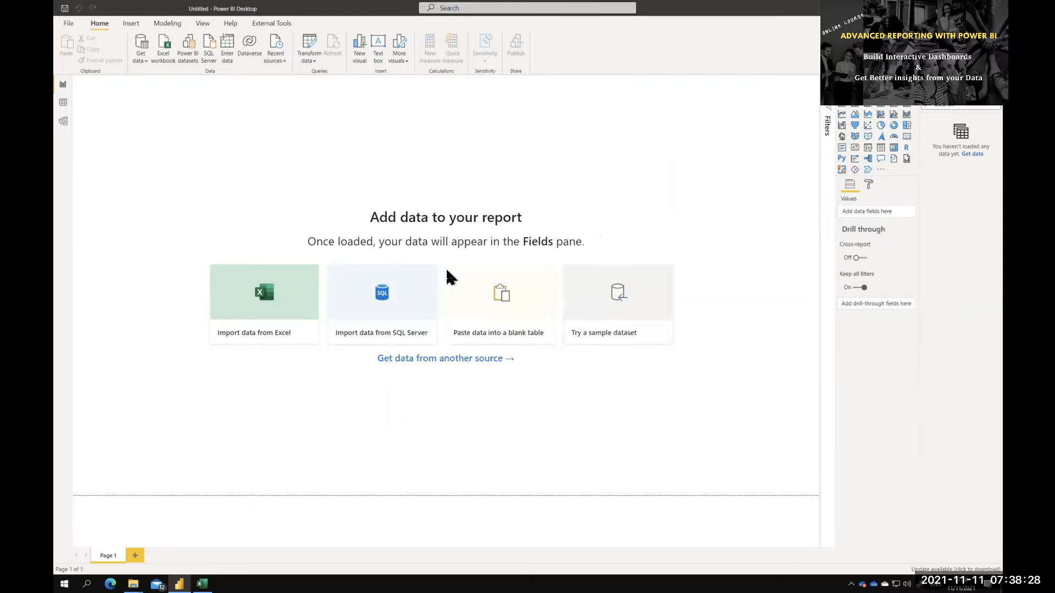
Connect to the Excel workbook "1. PQ_CRWKB-Lemontree.xlsx" as the data source
click(144, 59)
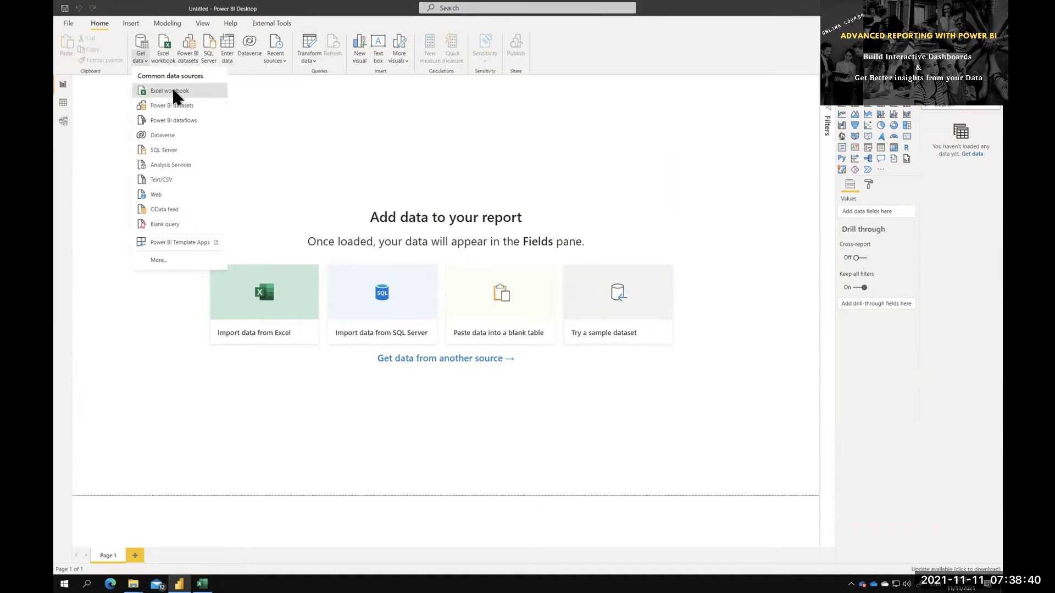
click(173, 88)
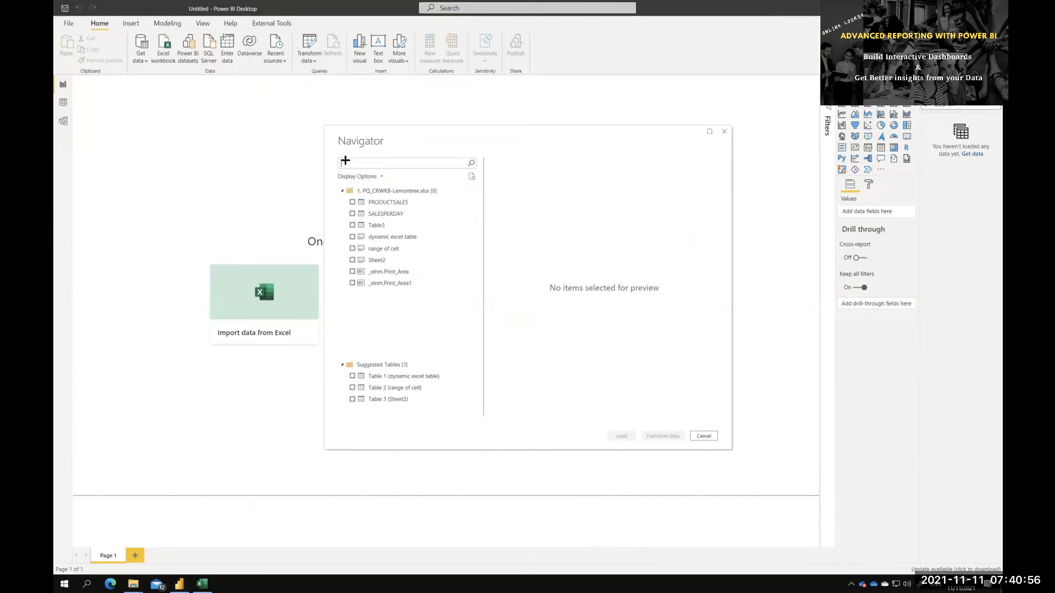
mouse_move(325, 123)
mouse_down()
mouse_move(360, 150)
mouse_move(396, 150)
mouse_up()
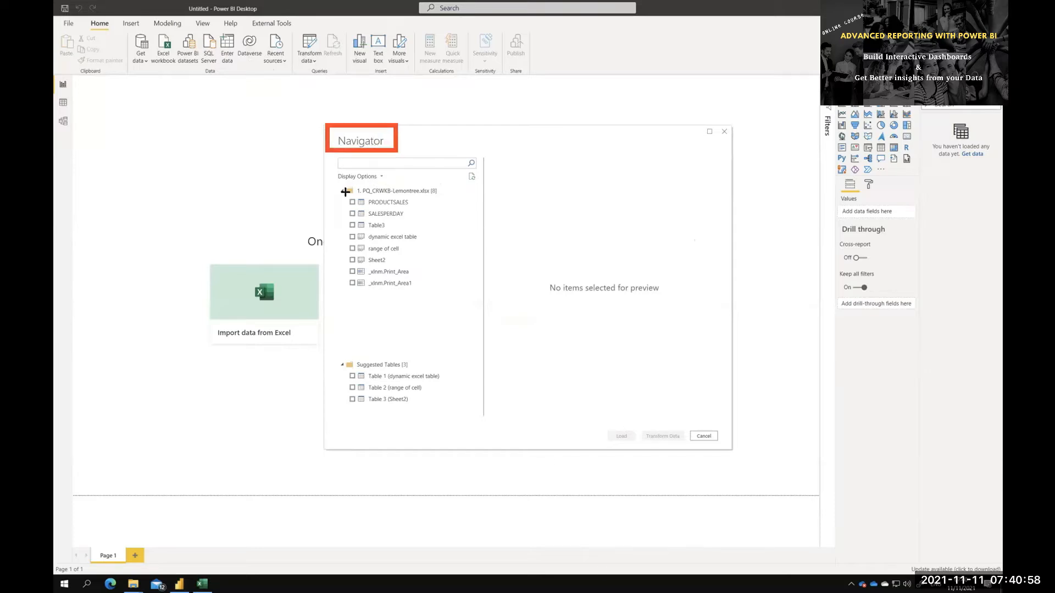
drag(333, 180, 468, 302)
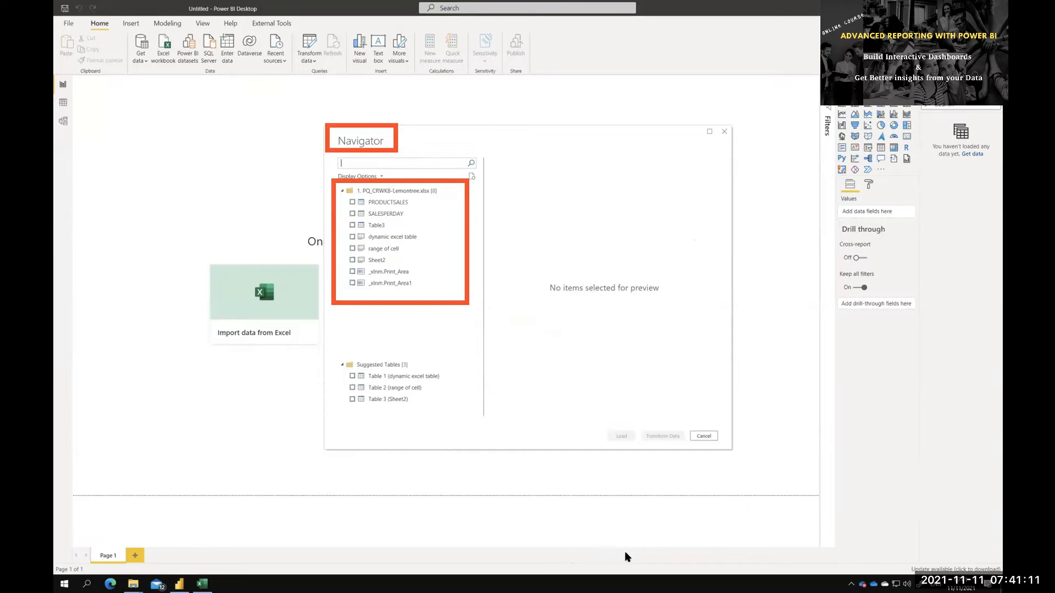
click(352, 203)
click(351, 237)
click(348, 272)
Preview the PRODUCTSALES and SALESPERDAY tables of the workbook
click(381, 201)
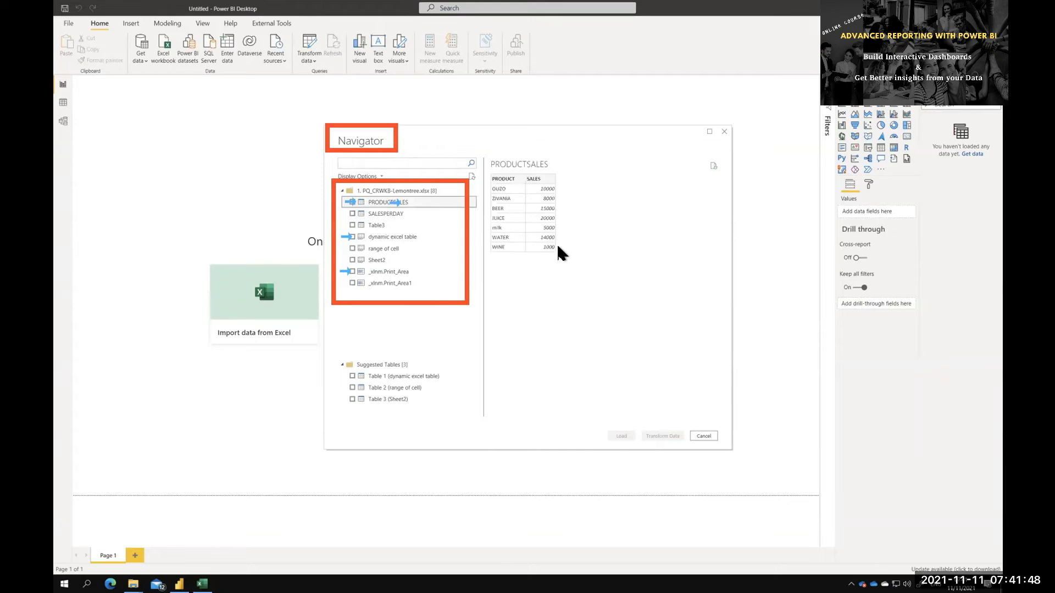
click(405, 212)
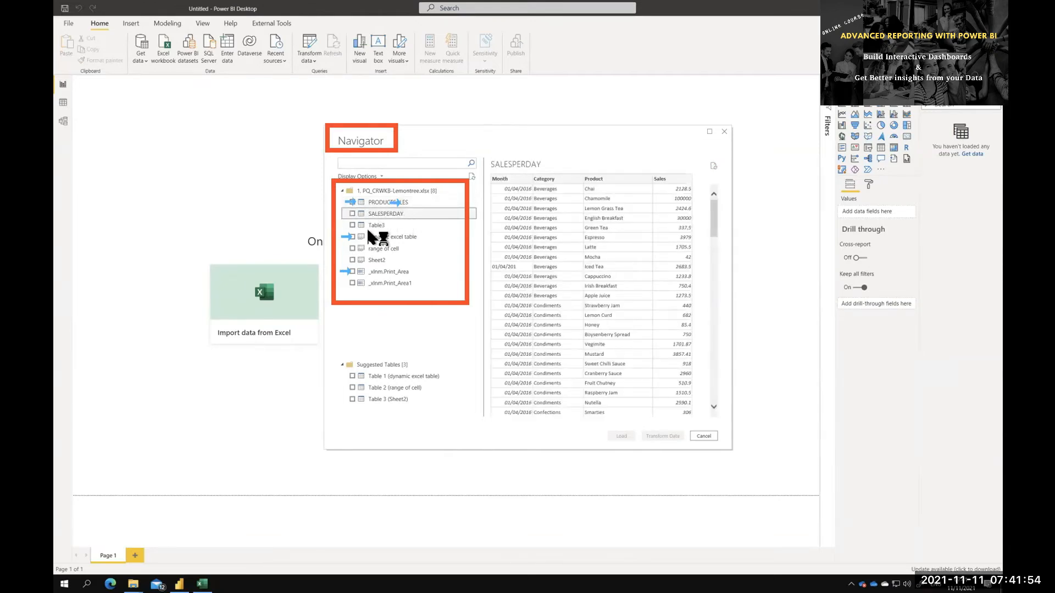
click(352, 213)
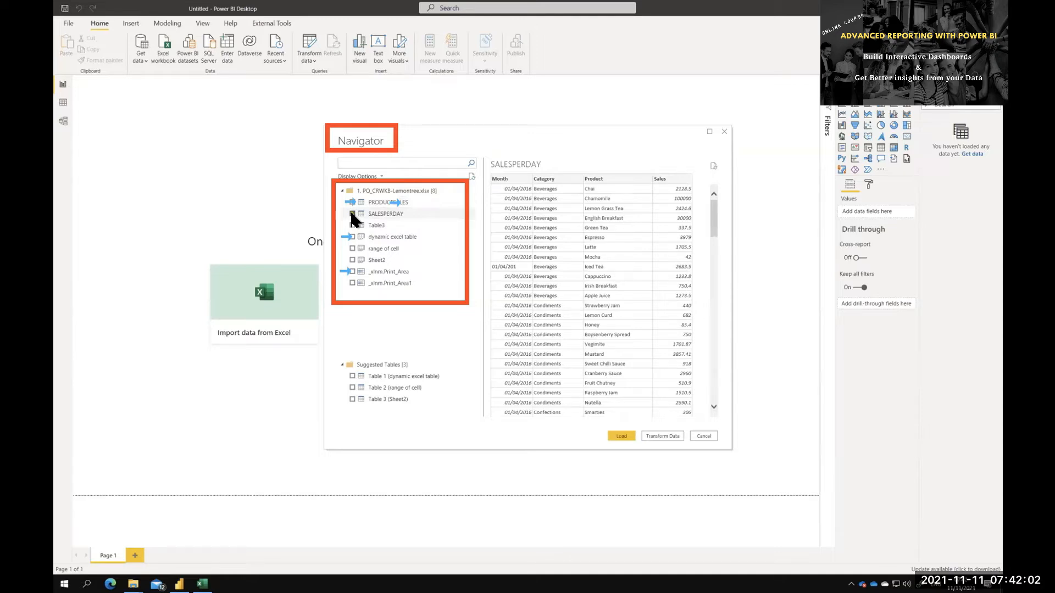
click(352, 214)
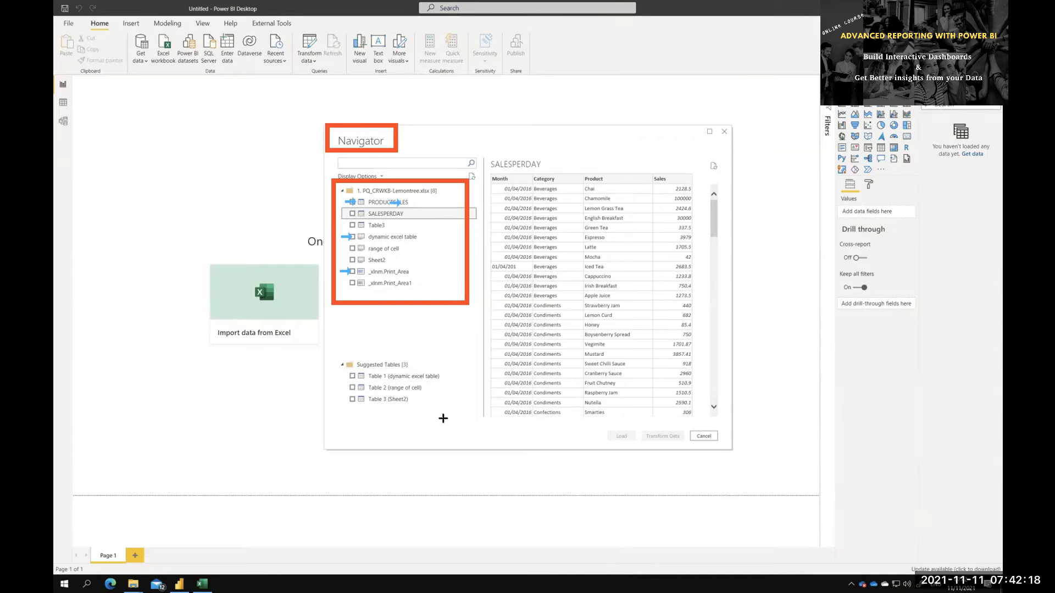
drag(330, 345, 452, 423)
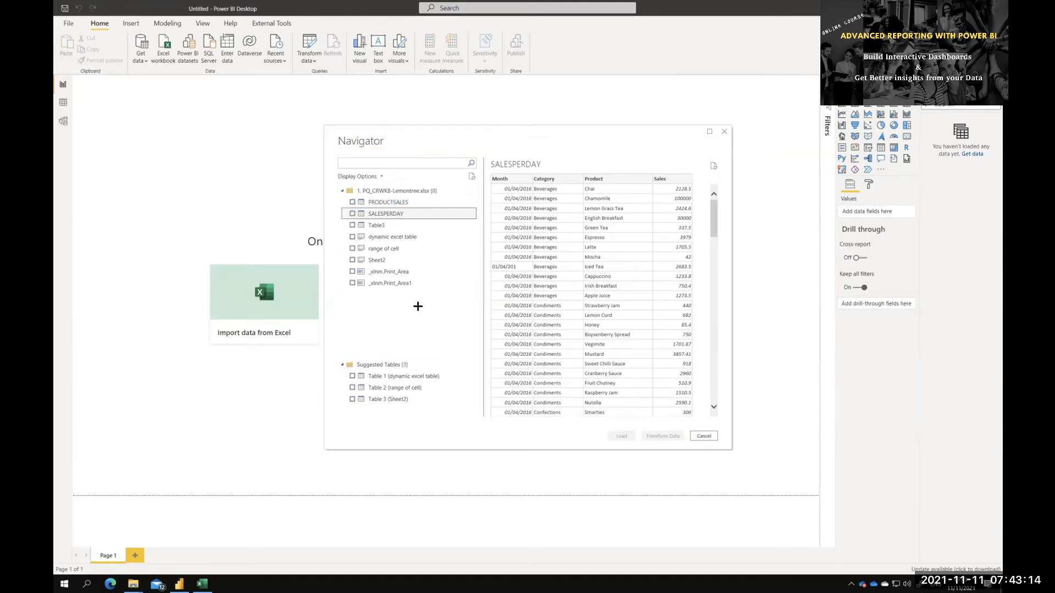
Choose the SALESPERDAY table for import and open it for transformation in the Power Query Editor
click(352, 213)
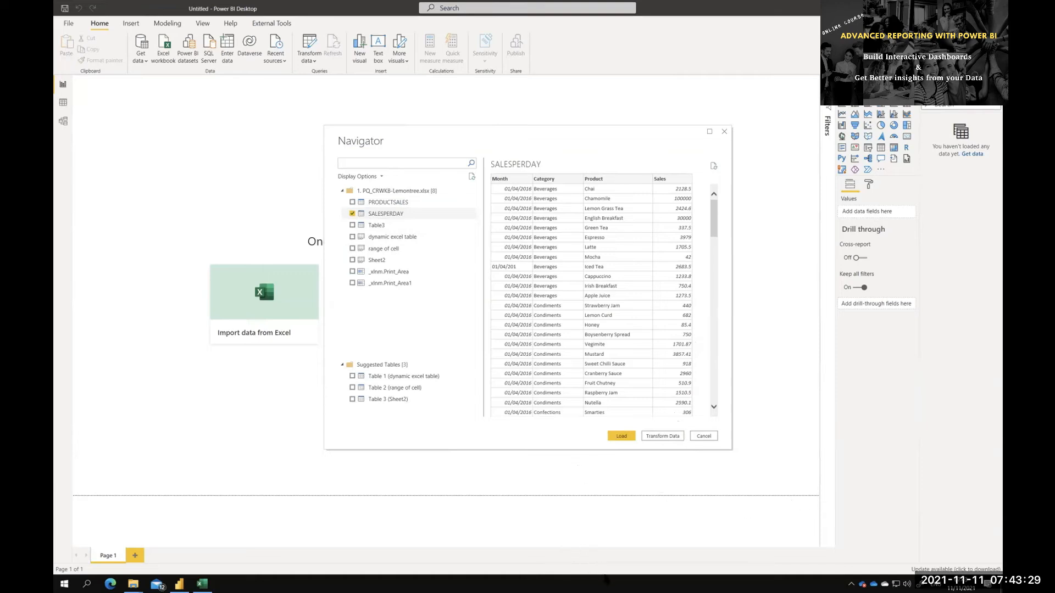
drag(602, 426, 640, 443)
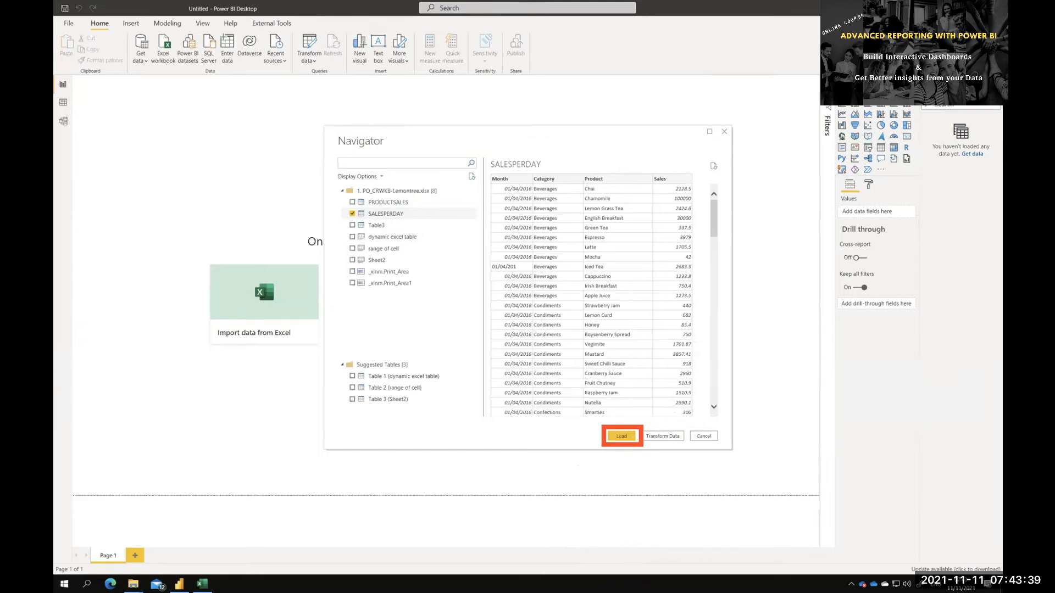
click(623, 435)
drag(644, 424, 686, 446)
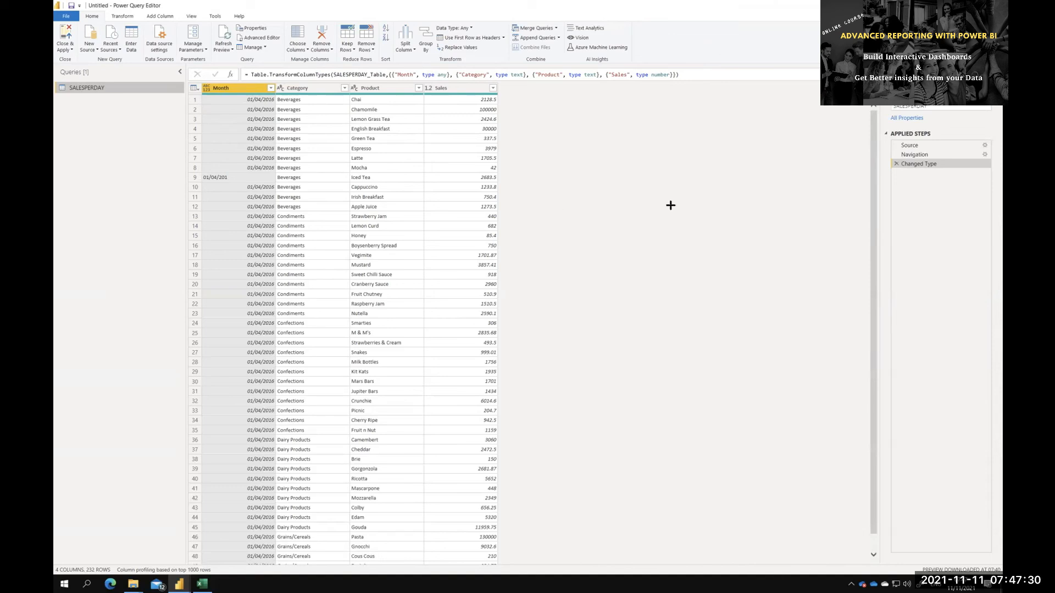
mouse_move(55, 67)
mouse_down()
mouse_move(177, 207)
mouse_move(191, 434)
mouse_up()
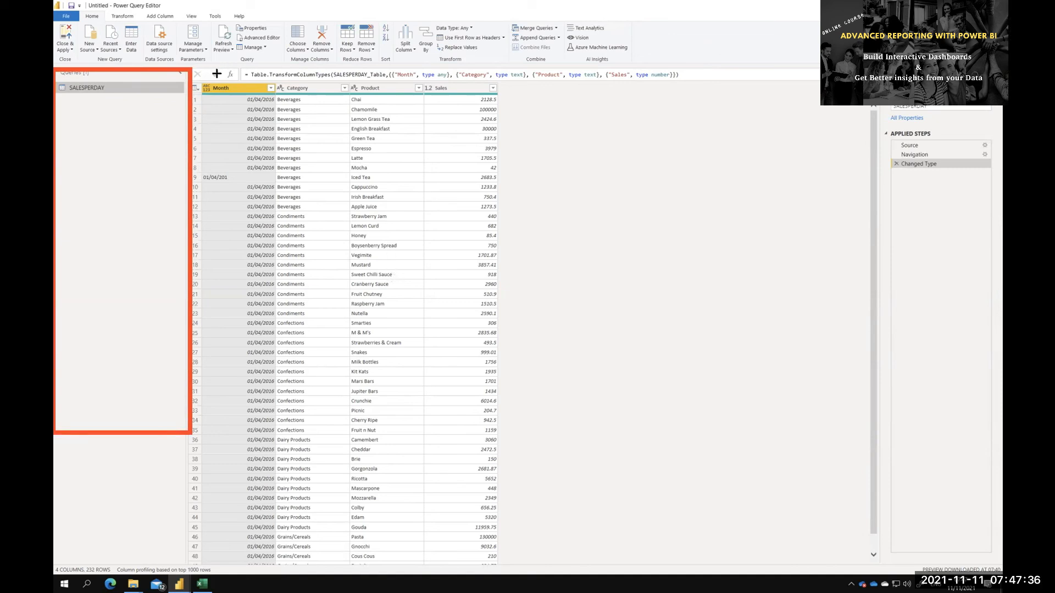
drag(193, 72, 275, 153)
mouse_move(439, 274)
mouse_down()
mouse_move(527, 417)
mouse_move(511, 485)
mouse_up()
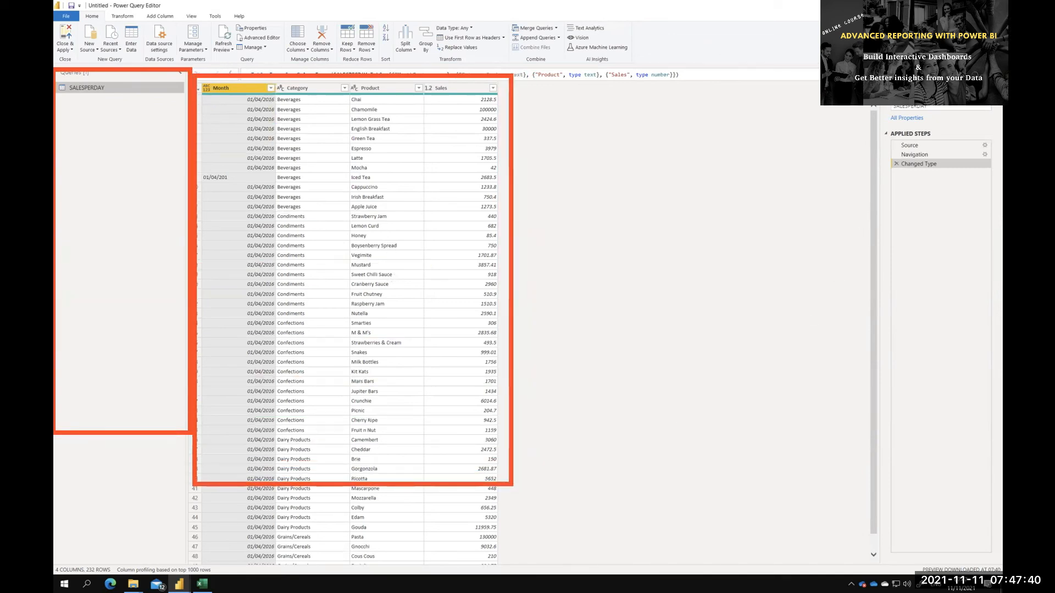
mouse_move(880, 123)
mouse_down()
mouse_move(956, 175)
mouse_move(1001, 310)
mouse_move(1000, 384)
mouse_up()
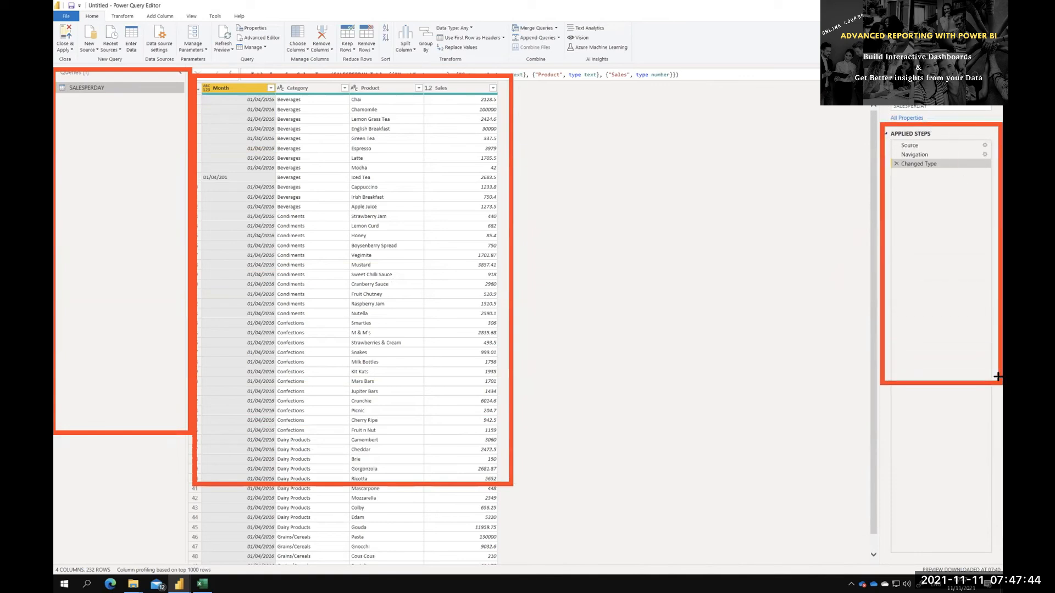